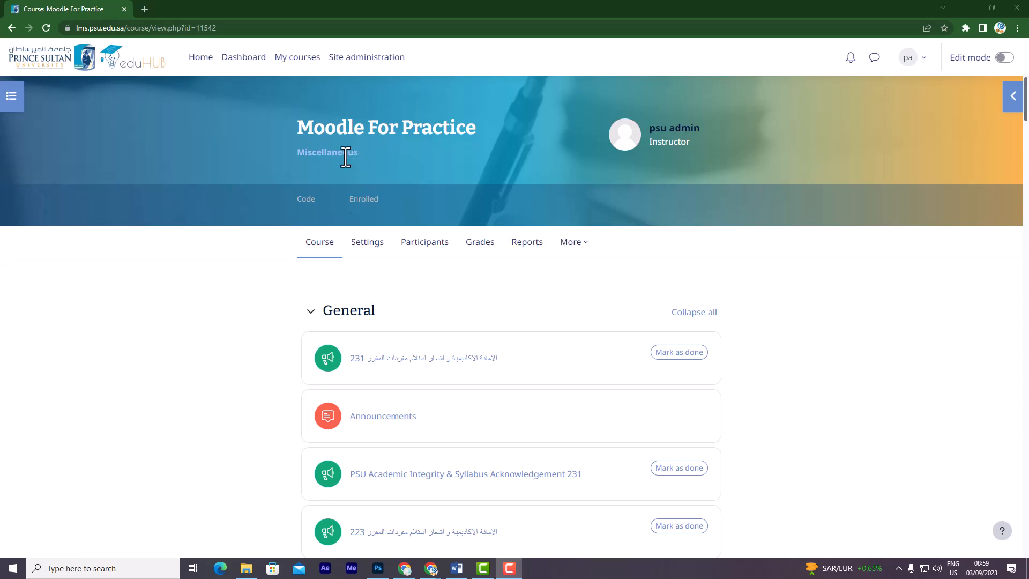
# Open the course settings and examine the visibility, start date and end date options in the General section
pyautogui.click(369, 250)
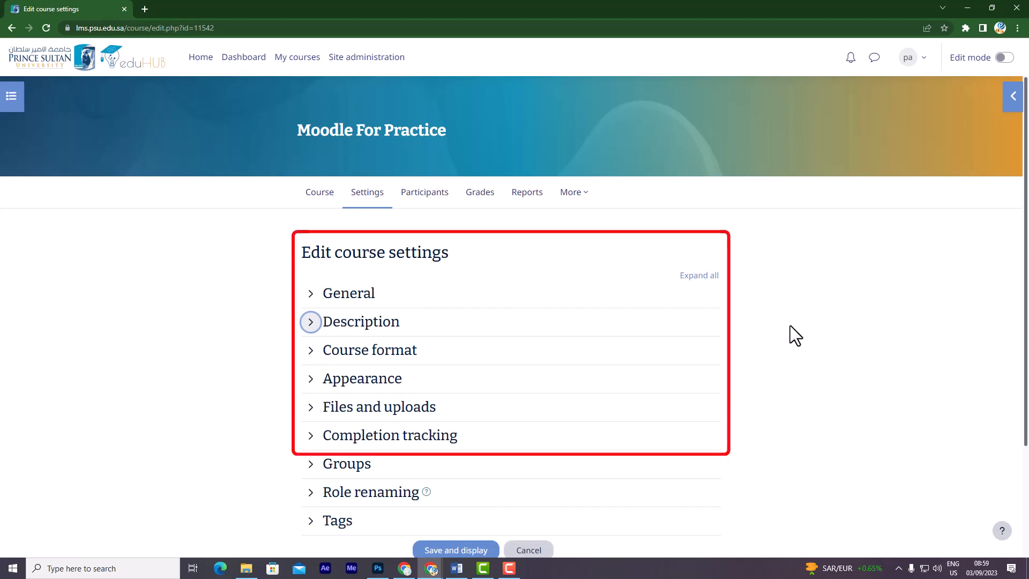
pyautogui.click(348, 296)
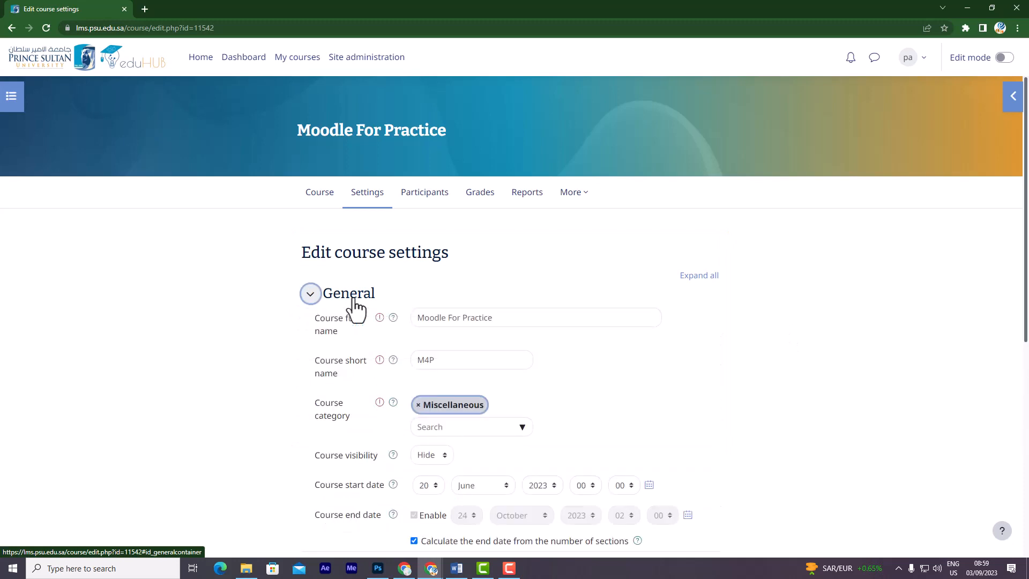
pyautogui.scroll(-2, 579, 310)
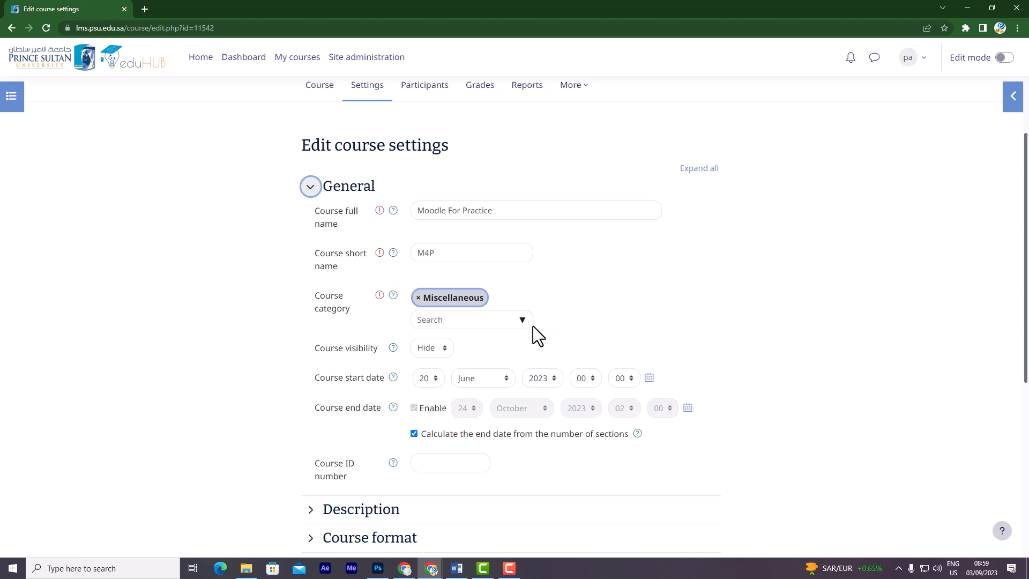
pyautogui.click(448, 349)
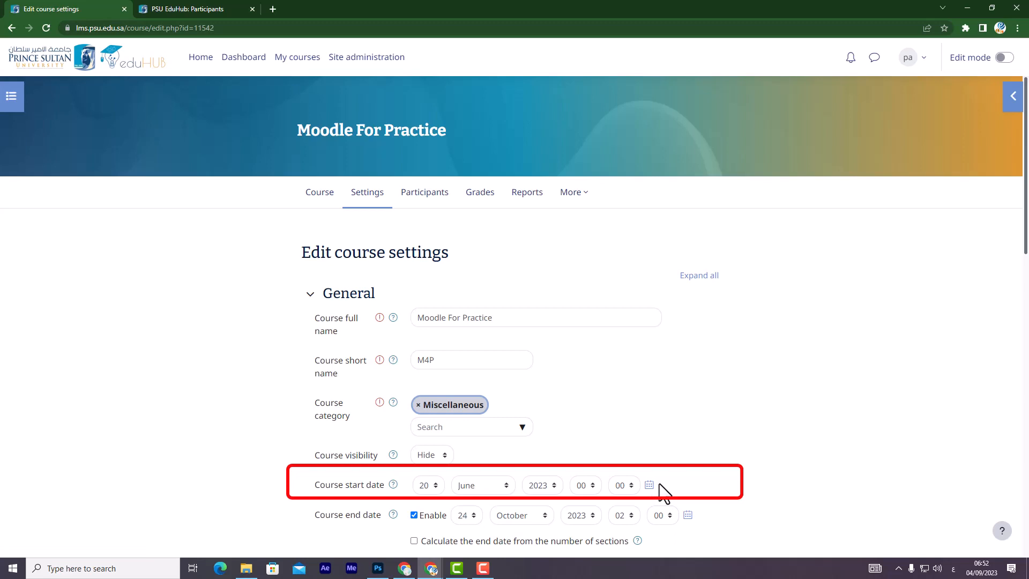
pyautogui.scroll(-1, 339, 525)
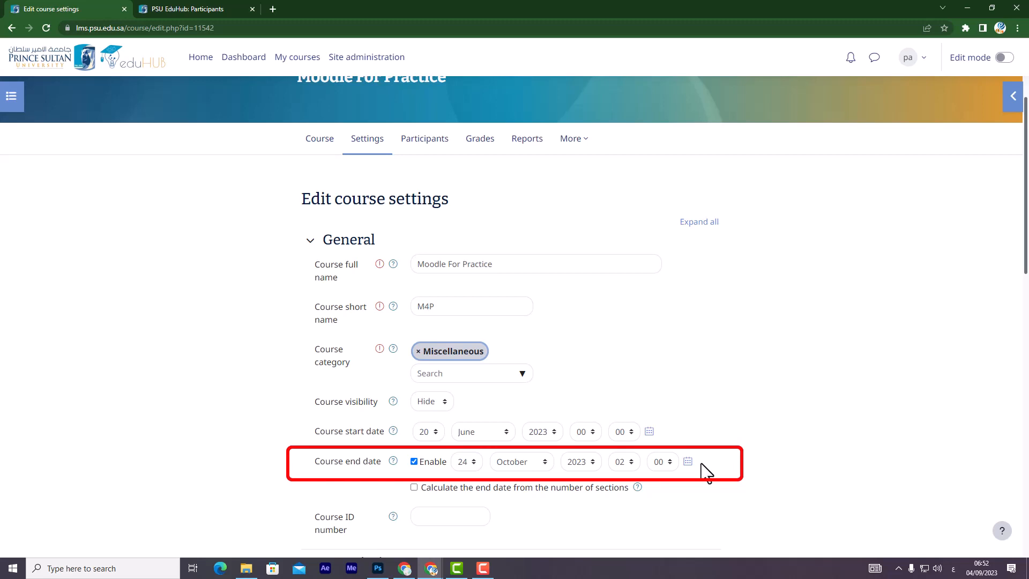
# Fill in the course summary with the World Literature description starting "World Literature explores masterpieces in World Literature that are translated into English"
pyautogui.scroll(-3, 701, 463)
pyautogui.scroll(-2, 624, 453)
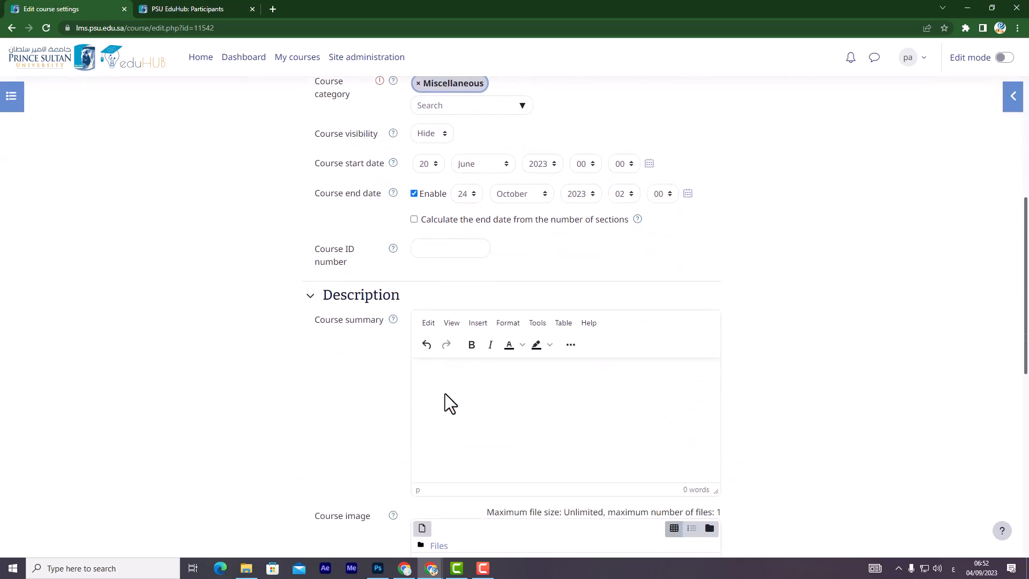
pyautogui.scroll(-1, 448, 386)
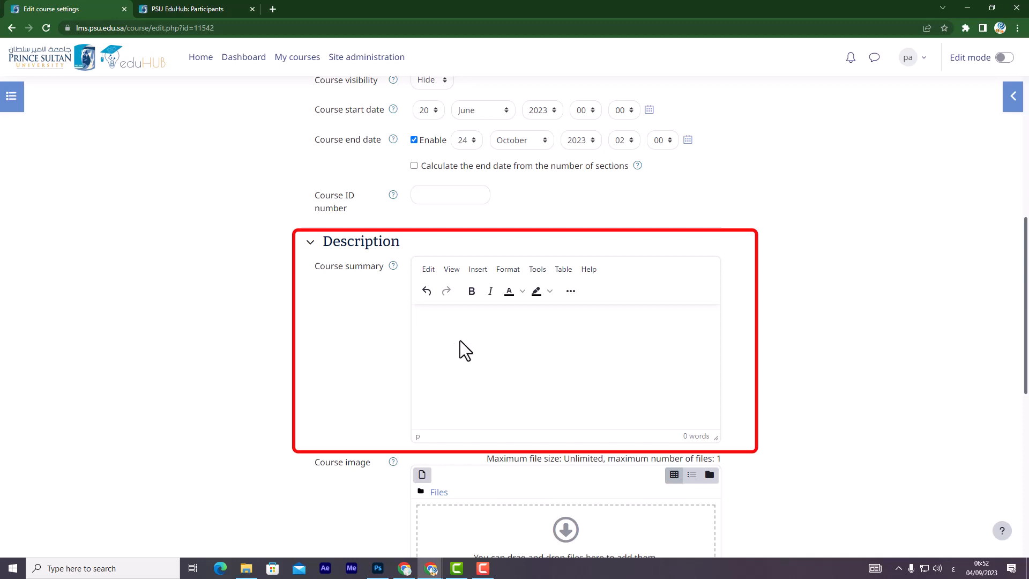
pyautogui.write("World Literature explores masterpieces in World Literature that are translated into English to become part of English Literary mainstream. It is a process starting at ancient civilizations' literary input passing through the major movements of literary development. Such comprise Irish, American, French, Russian, African American, Asian, Latin American, and Arabic works by world-renowned authors. This exposure offers students with an overview of the unified human experience reflected in world acknowledged literary works.")
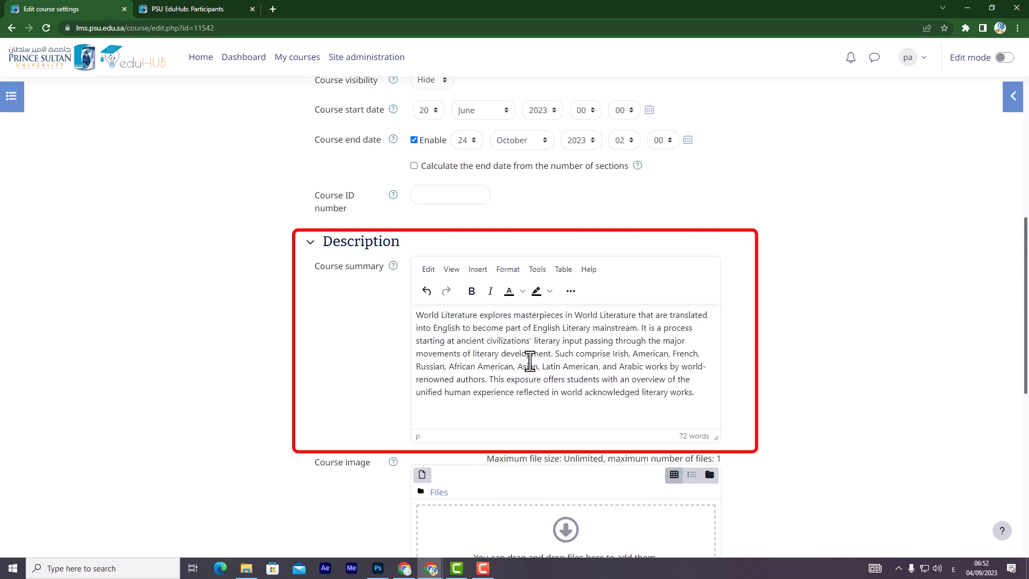
# Upload "moodle hed new v copy.jpg" from the Pictures folder as the course image
pyautogui.scroll(-3, 584, 375)
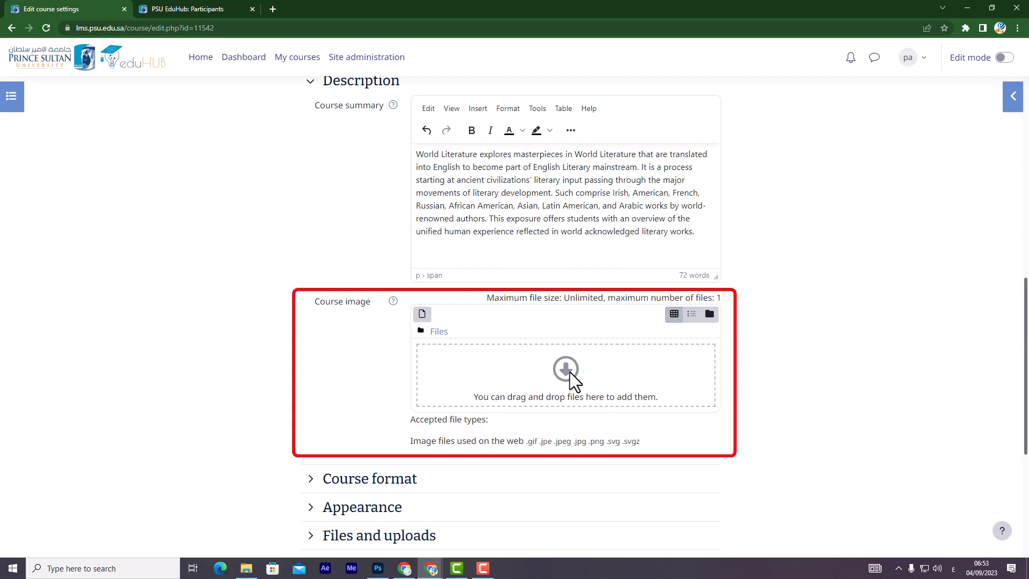
pyautogui.click(570, 372)
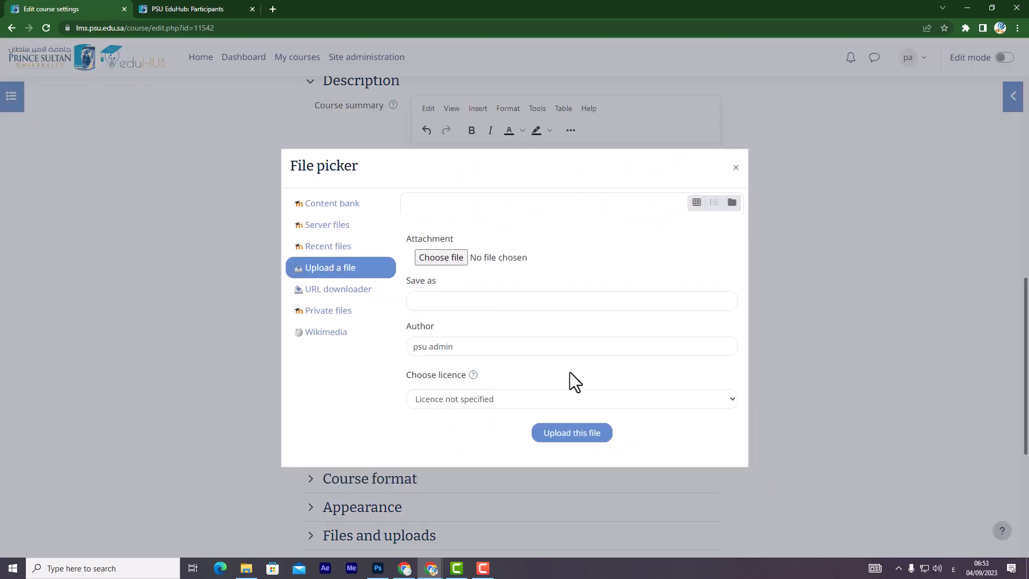
pyautogui.click(433, 258)
pyautogui.click(510, 185)
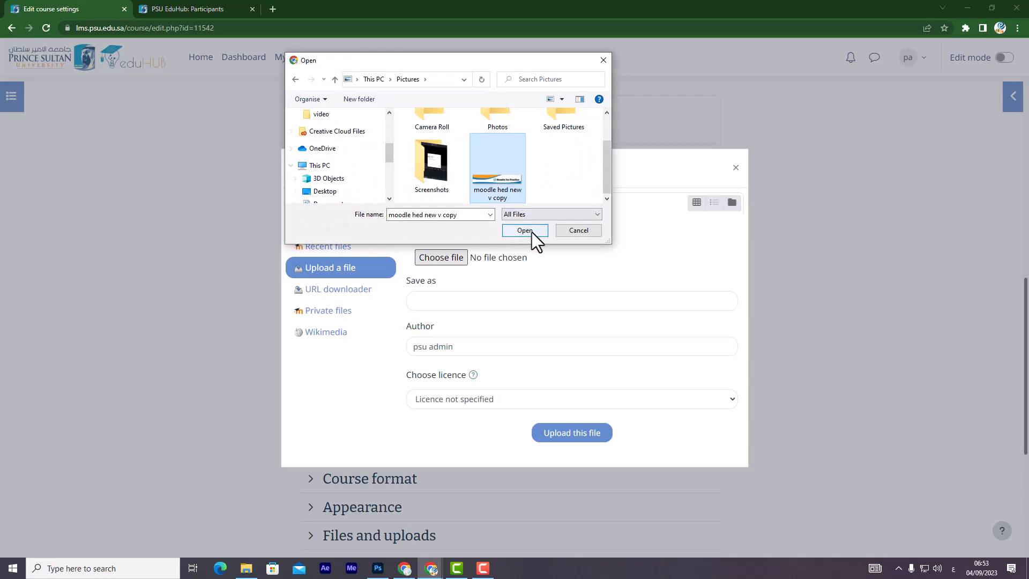
pyautogui.click(530, 231)
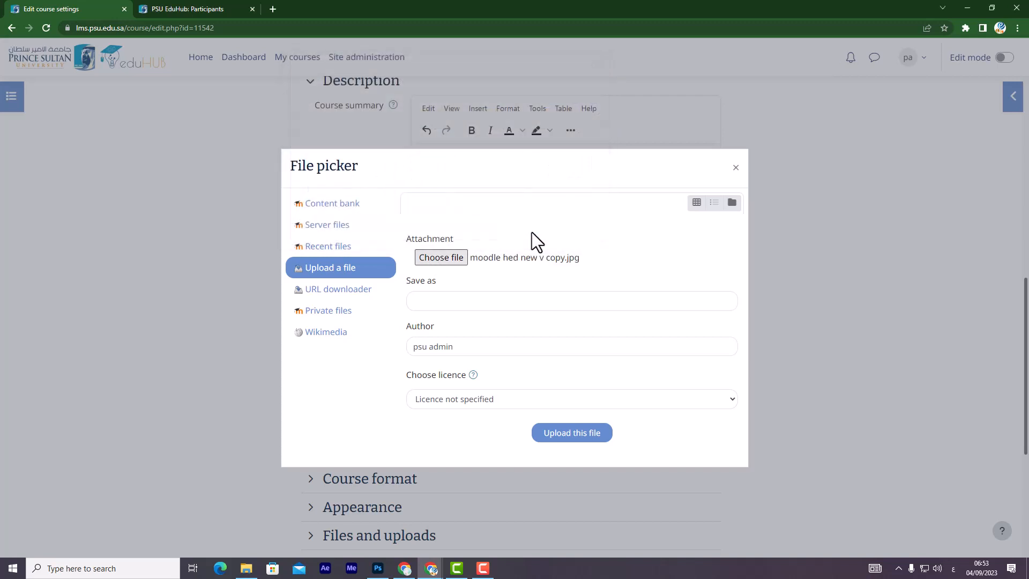
pyautogui.click(557, 438)
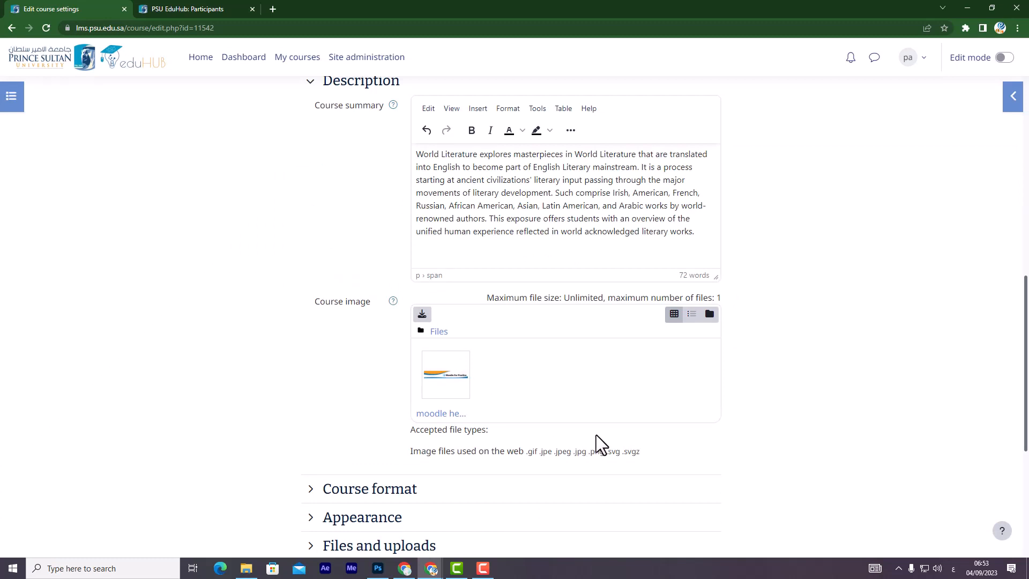
# Expand the Course format section and choose Weekly format as the course's format
pyautogui.scroll(-4, 536, 375)
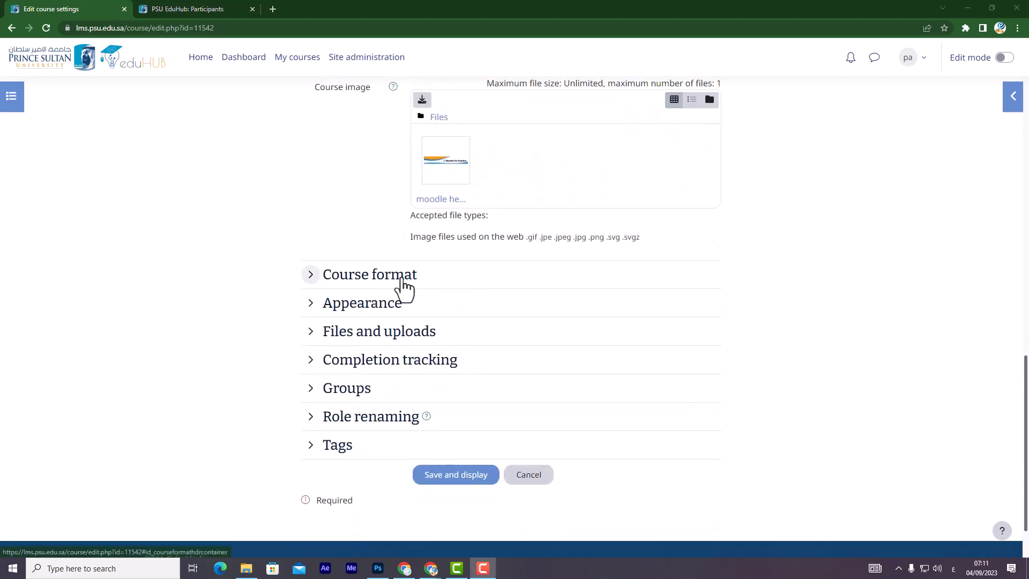
pyautogui.click(402, 279)
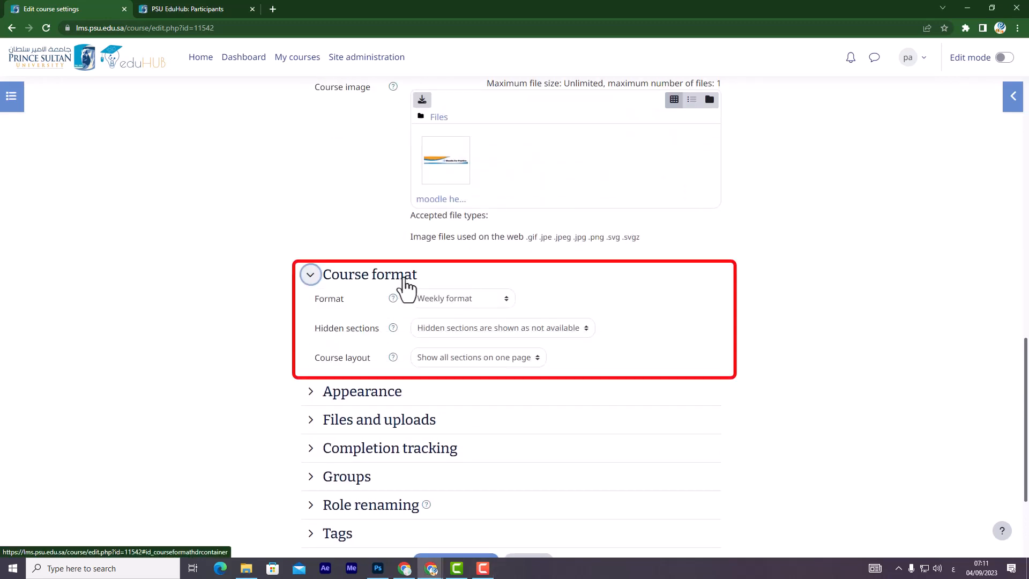
pyautogui.click(508, 298)
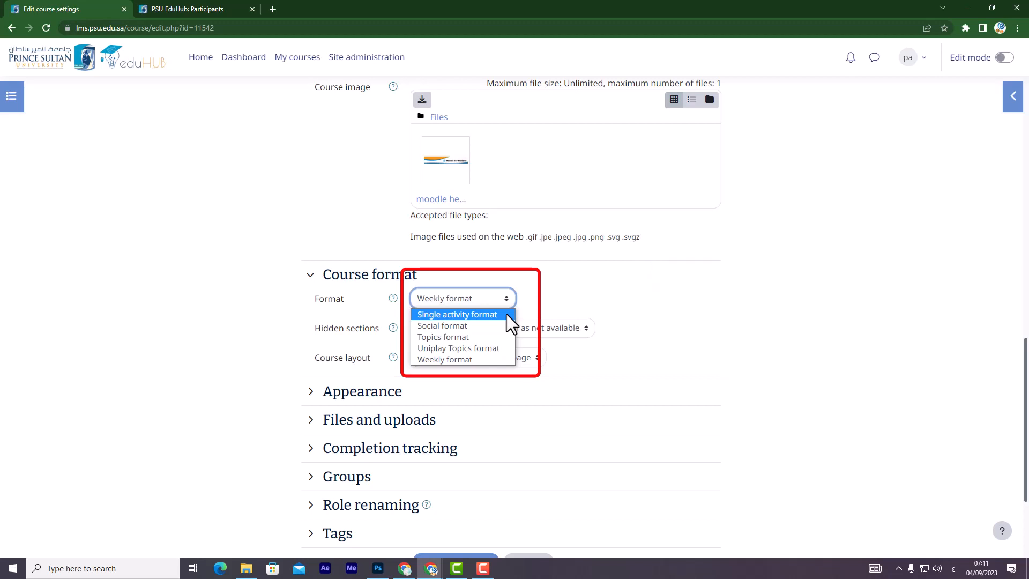
pyautogui.click(512, 359)
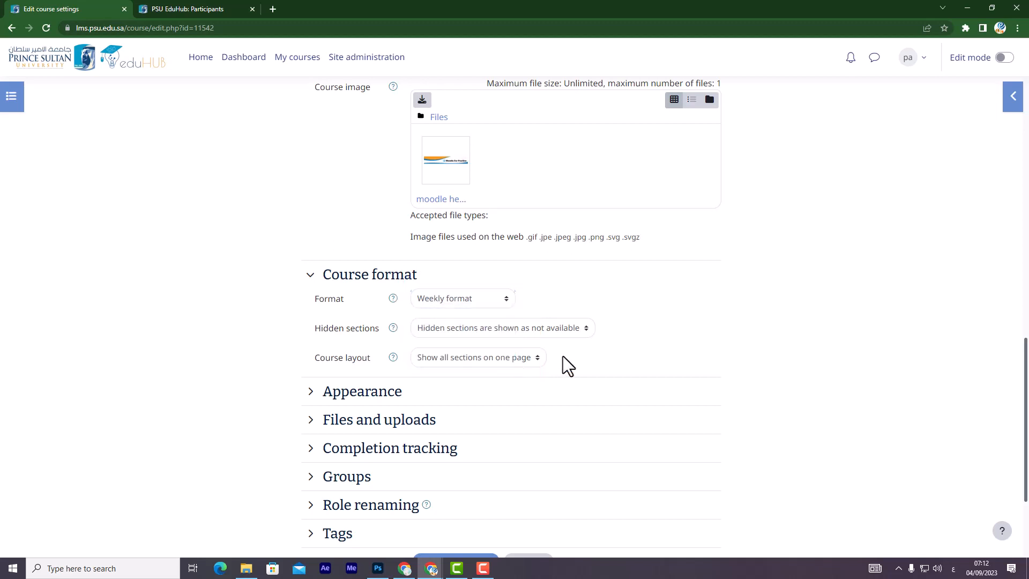
# Examine the Appearance choices for forced language, student gradebook, activity reports and activity dates, then collapse the section
pyautogui.click(395, 395)
pyautogui.scroll(-2, 395, 400)
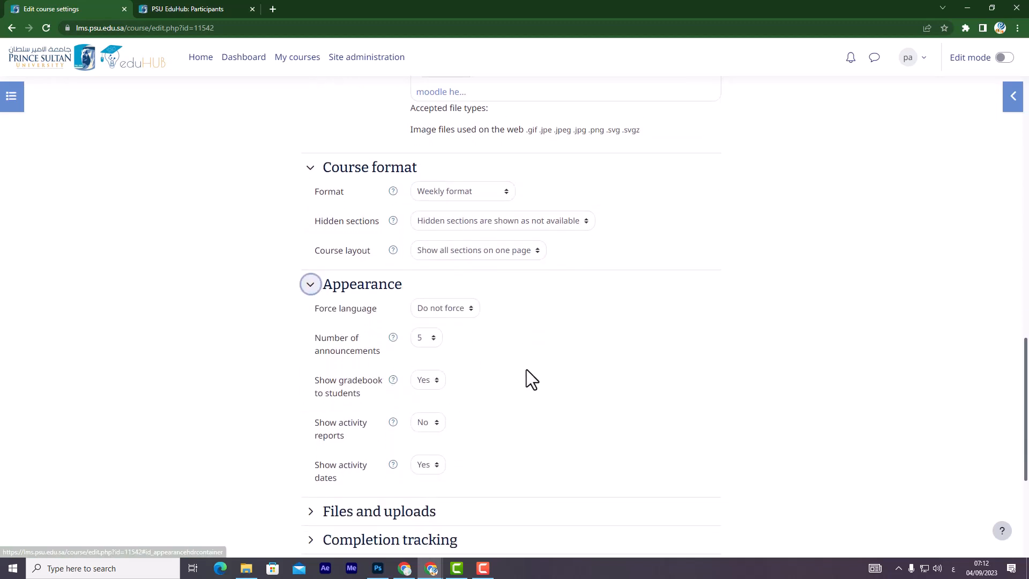
pyautogui.scroll(-1, 619, 345)
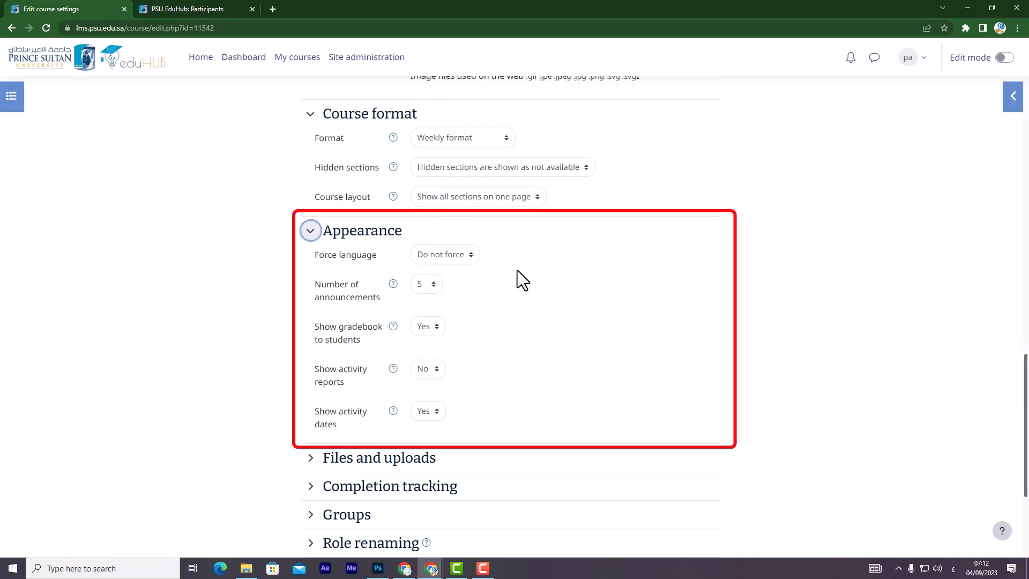
pyautogui.click(473, 257)
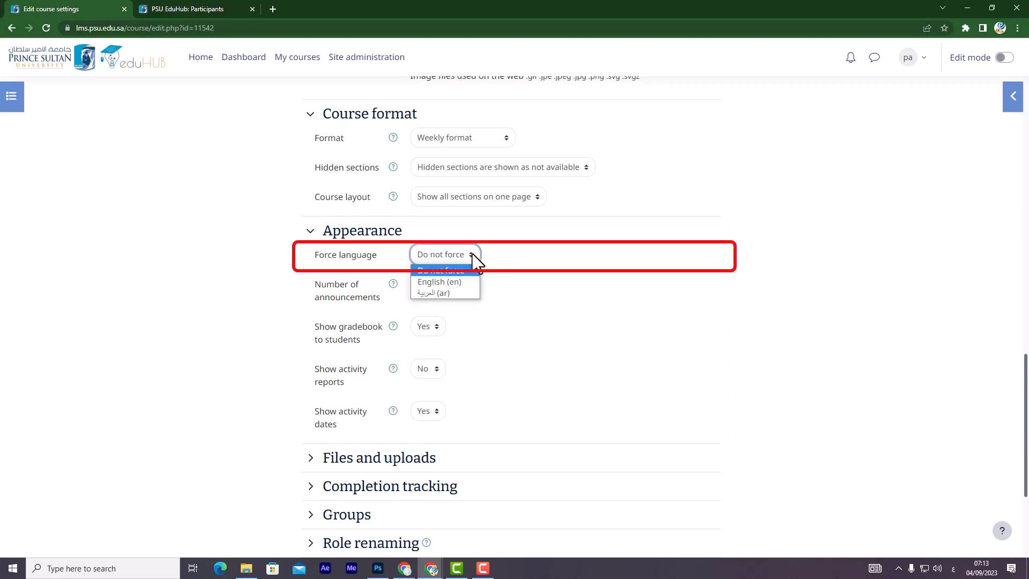
pyautogui.click(474, 256)
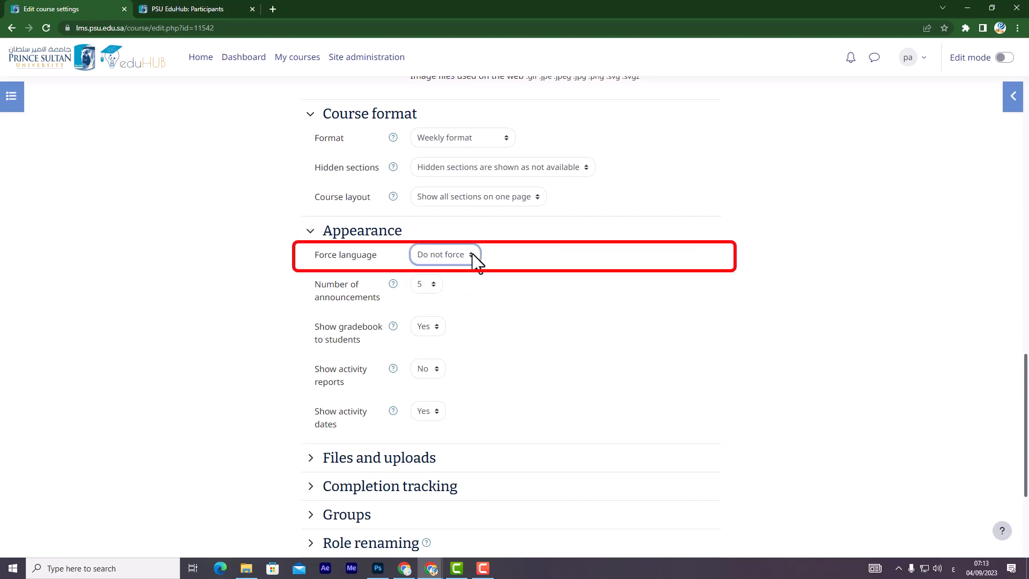
pyautogui.click(440, 328)
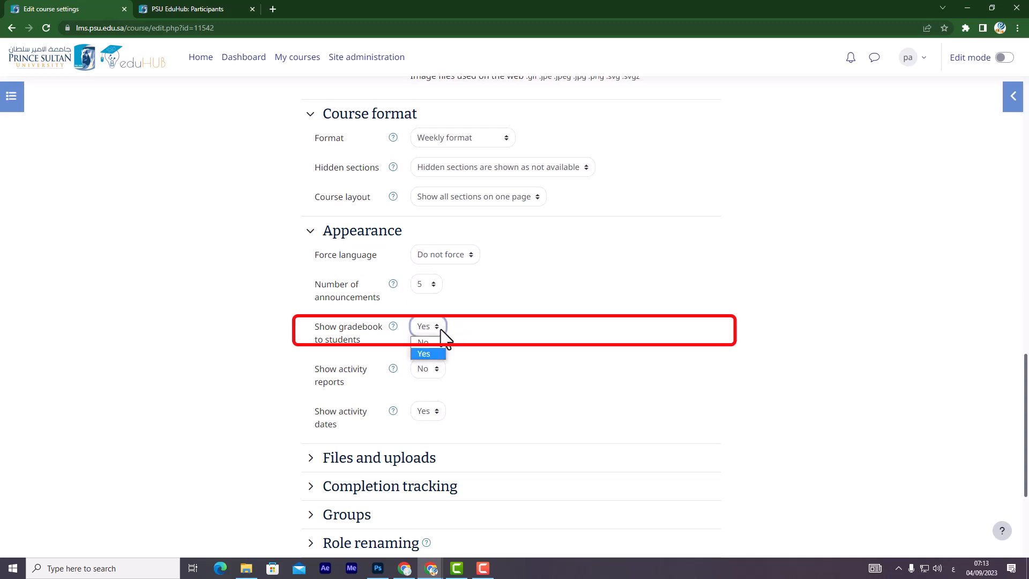
pyautogui.click(440, 329)
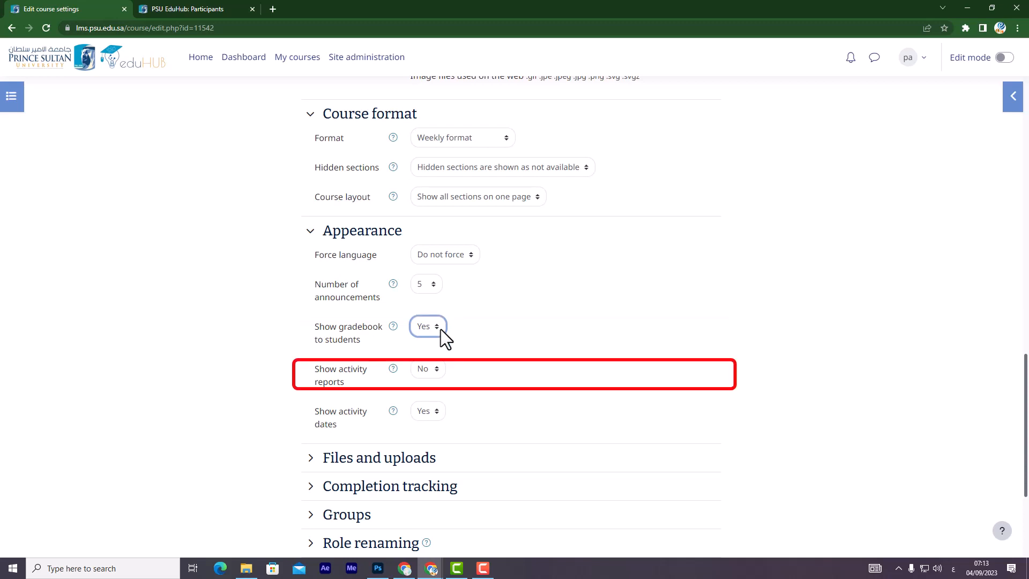
pyautogui.click(437, 370)
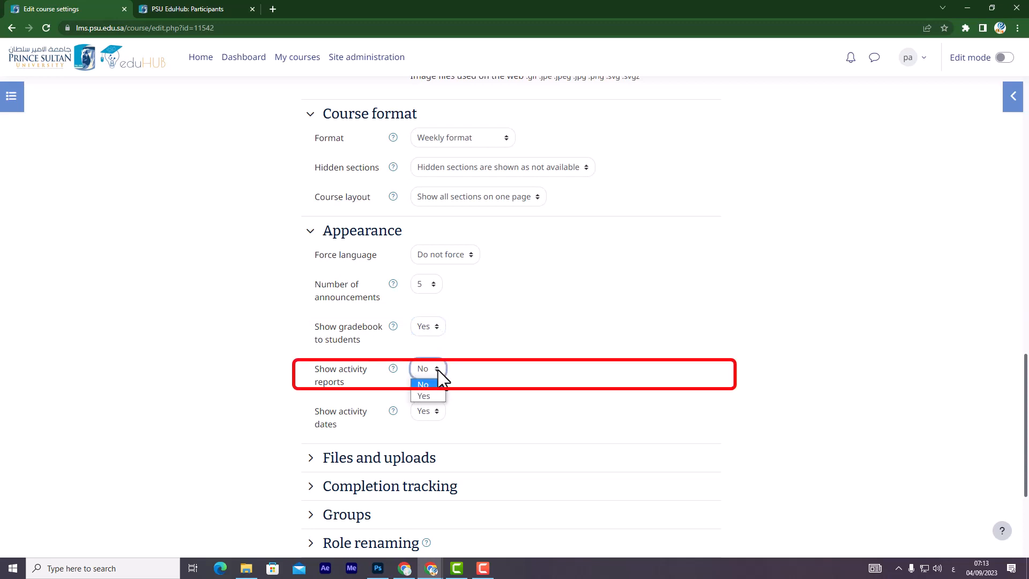
pyautogui.click(441, 377)
pyautogui.click(440, 417)
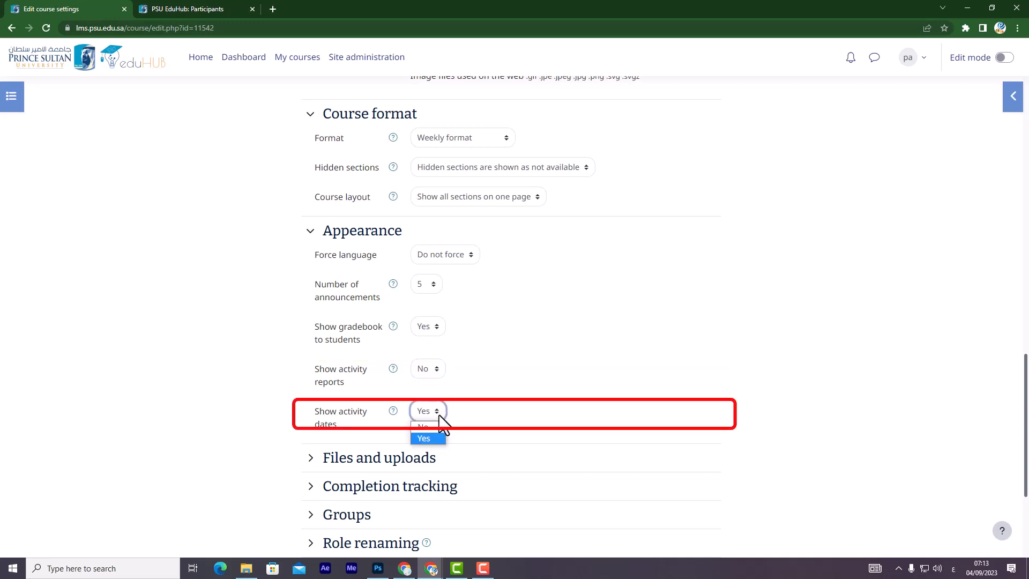
pyautogui.click(440, 417)
pyautogui.click(362, 230)
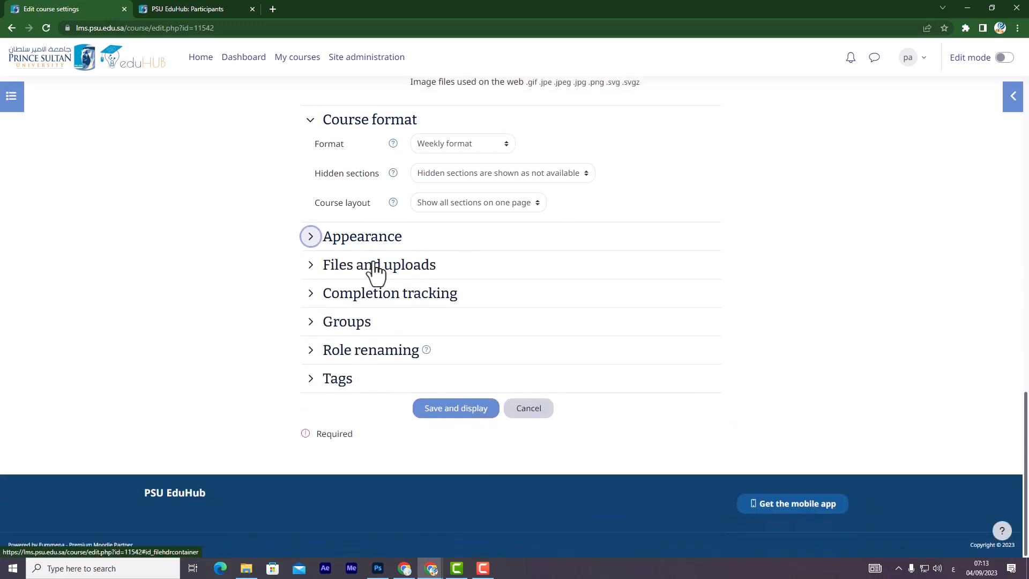
# Examine the available maximum upload sizes in the Files and uploads section
pyautogui.click(375, 268)
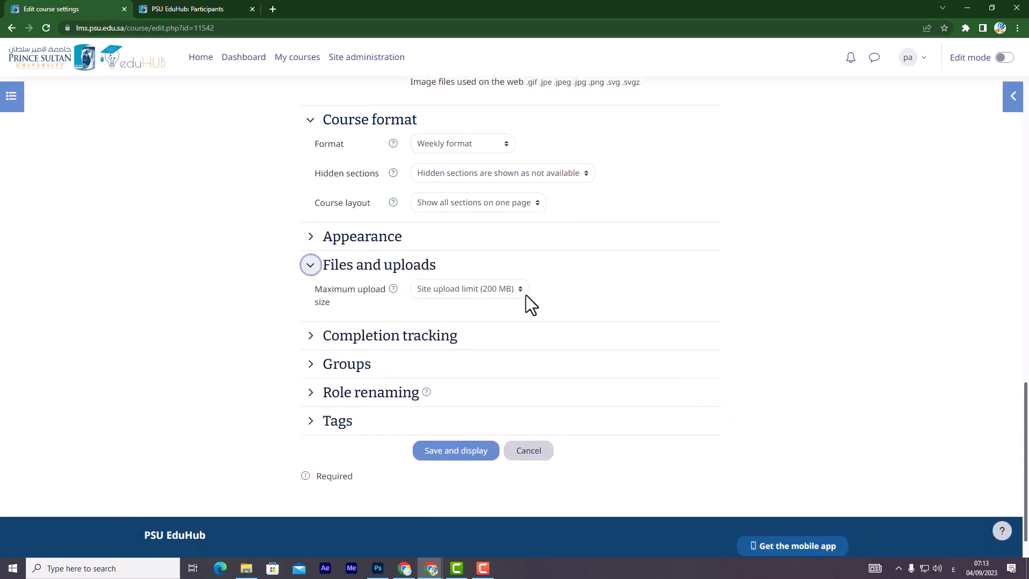
pyautogui.click(526, 292)
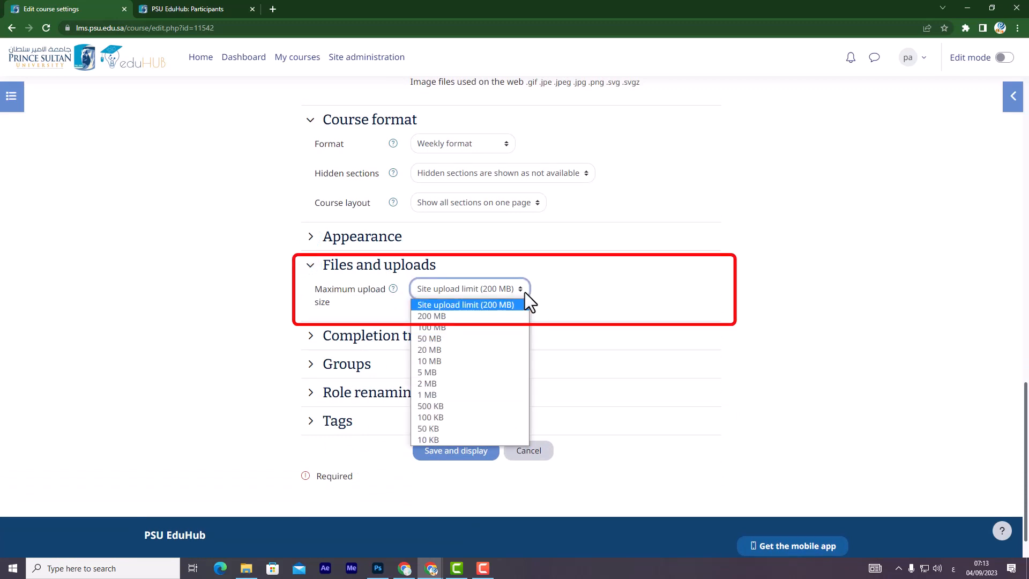
pyautogui.click(525, 291)
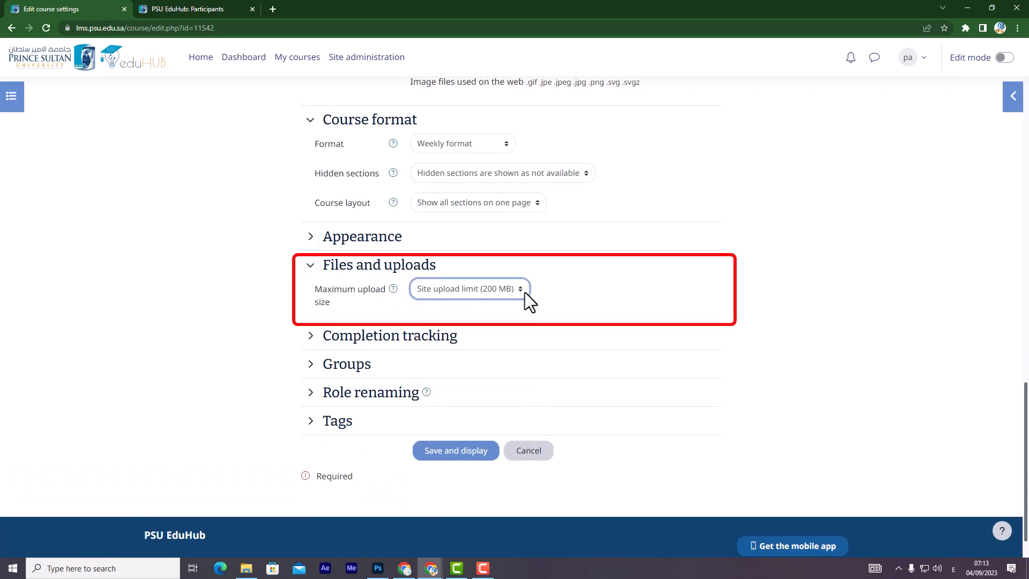
pyautogui.click(545, 291)
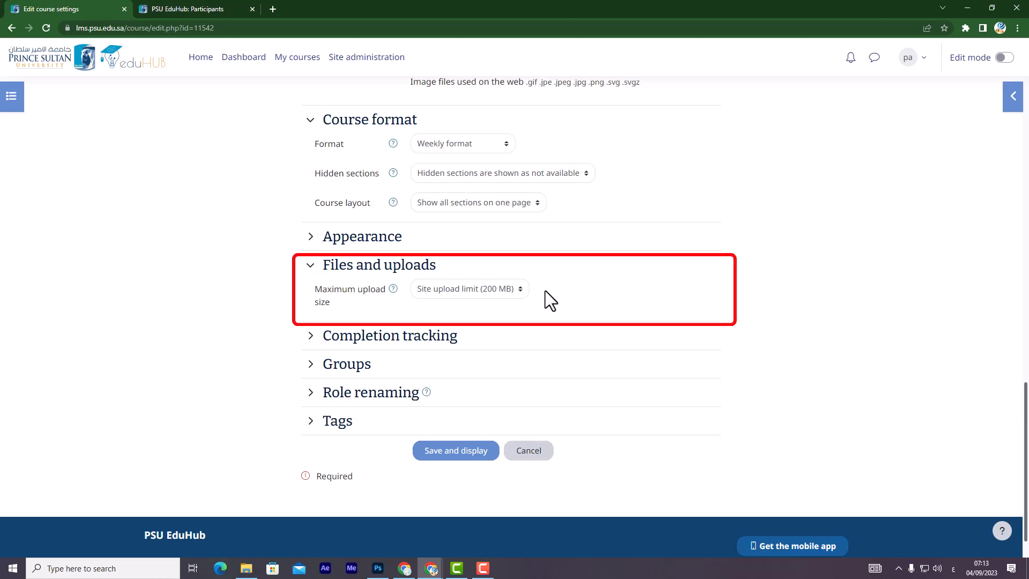
# Examine the Completion tracking choices for enabling tracking and showing activity completion conditions
pyautogui.click(428, 335)
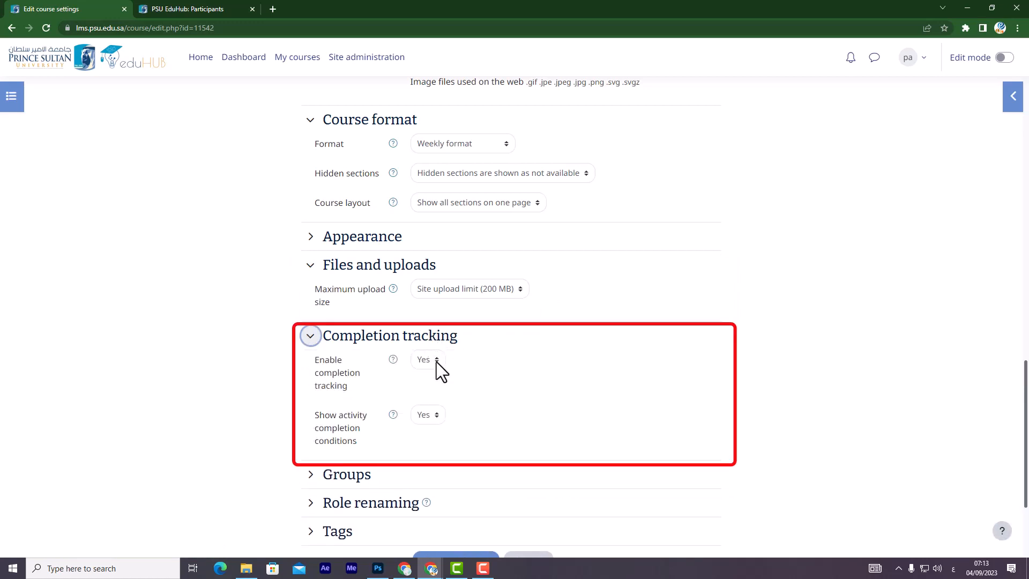
pyautogui.click(436, 361)
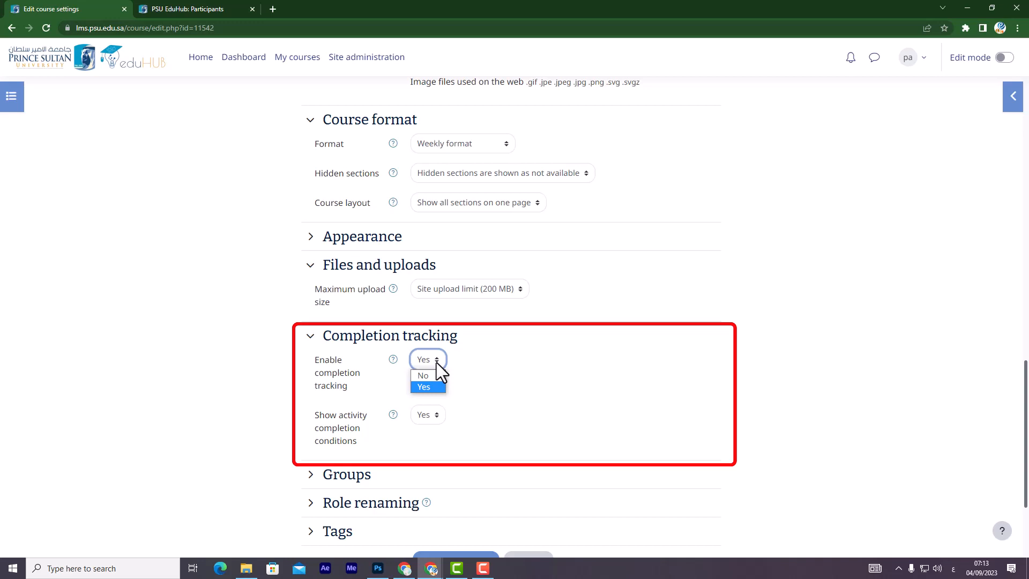
pyautogui.click(436, 362)
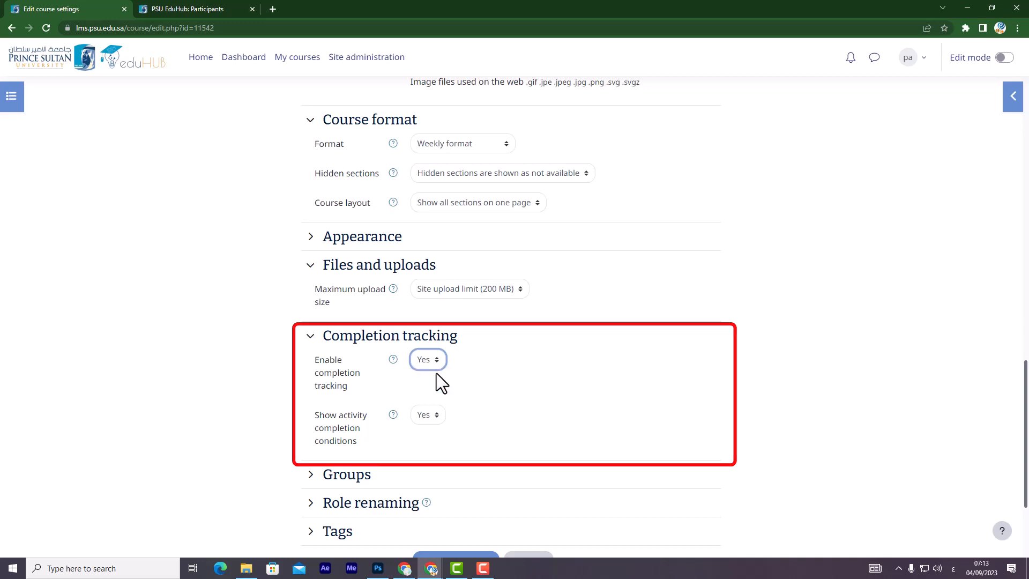
pyautogui.click(438, 419)
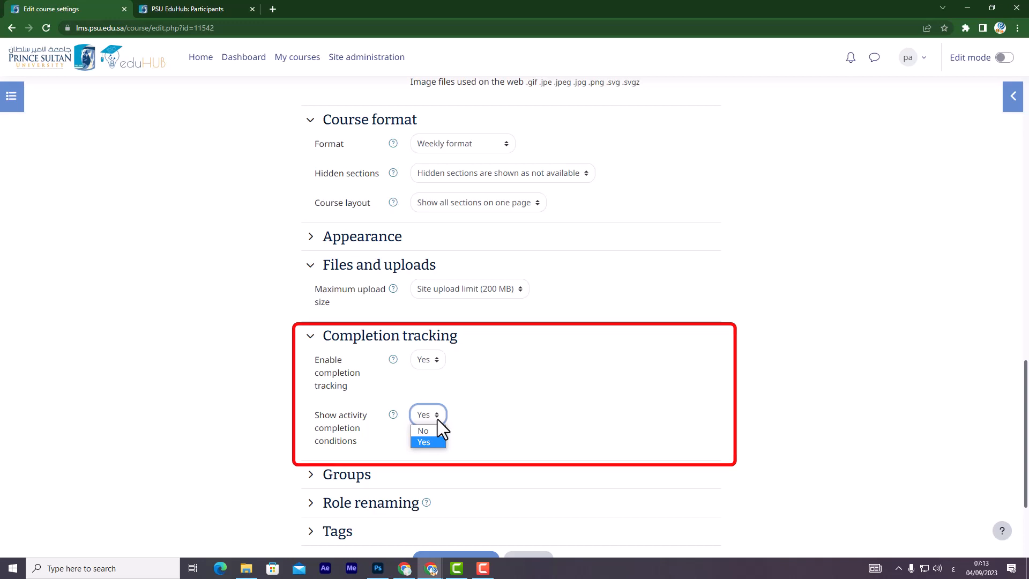
pyautogui.click(437, 419)
# Save the edited course settings and display the course page
pyautogui.scroll(-2, 716, 370)
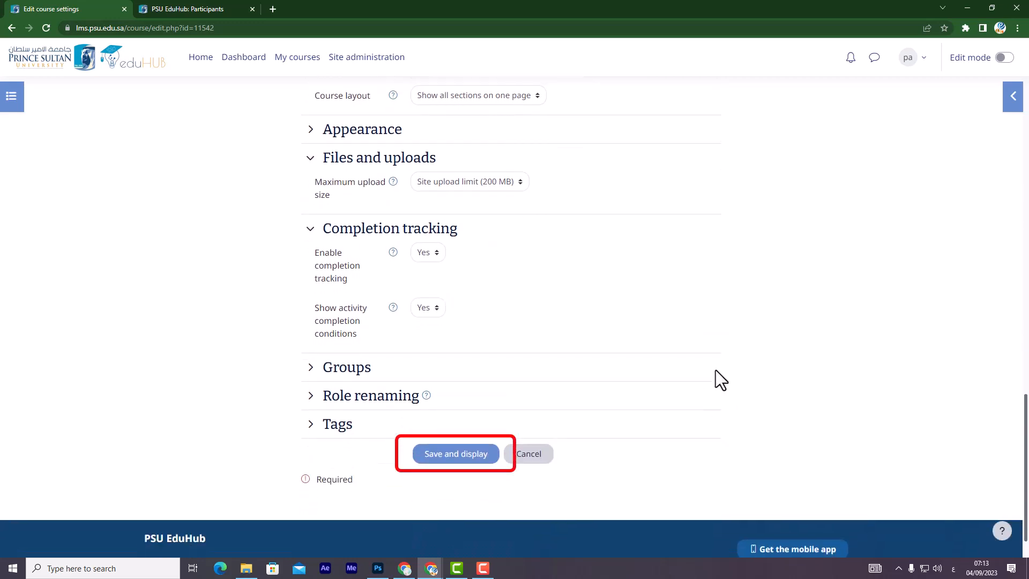
pyautogui.click(466, 454)
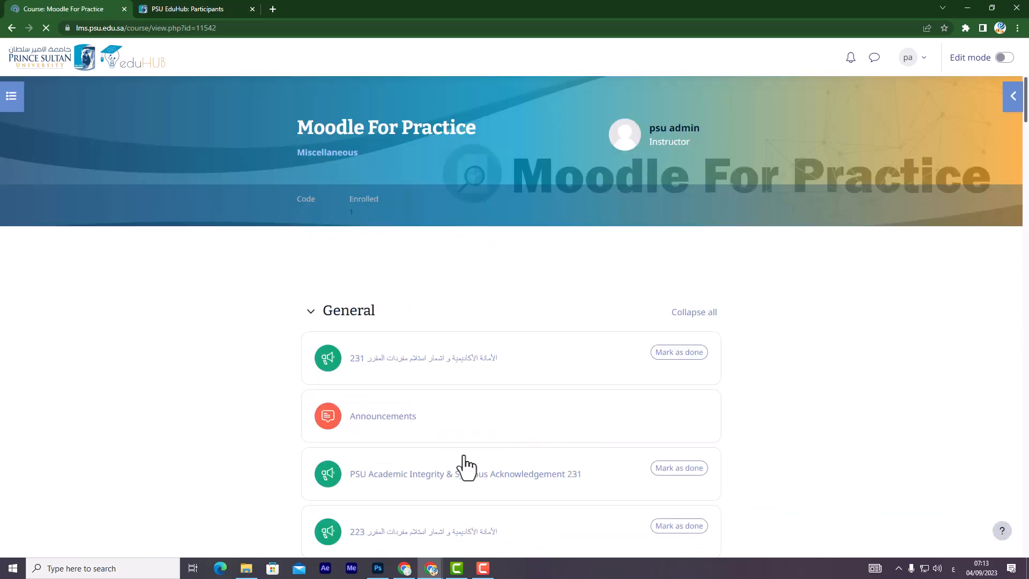